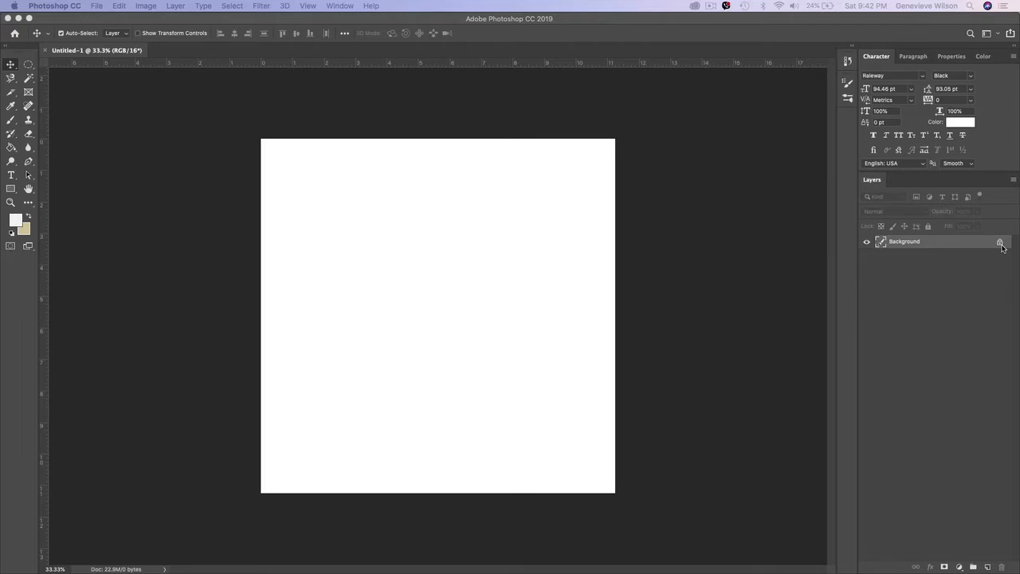
left_click(440, 319)
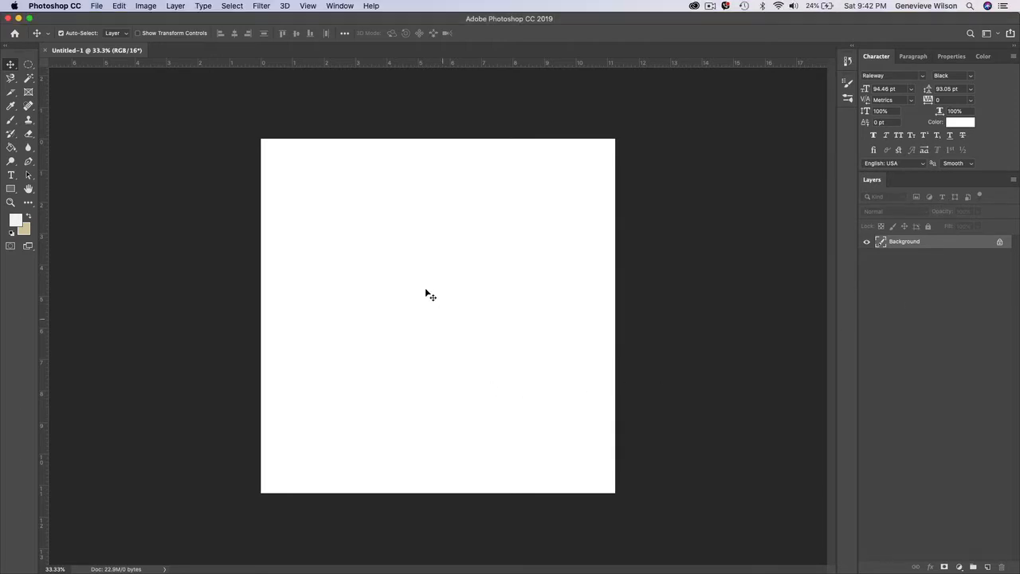
left_click_drag(360, 290, 473, 321)
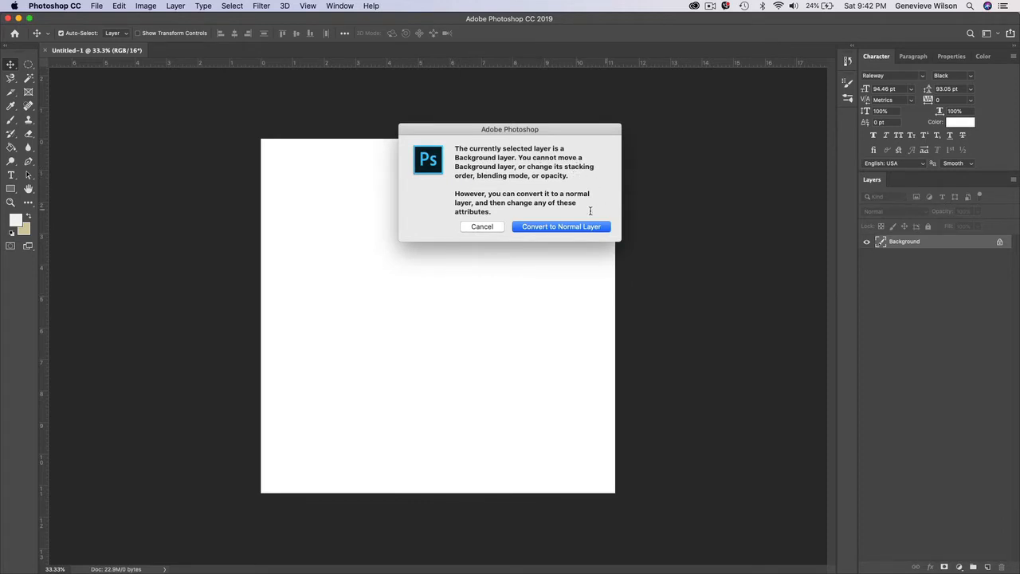
left_click(483, 227)
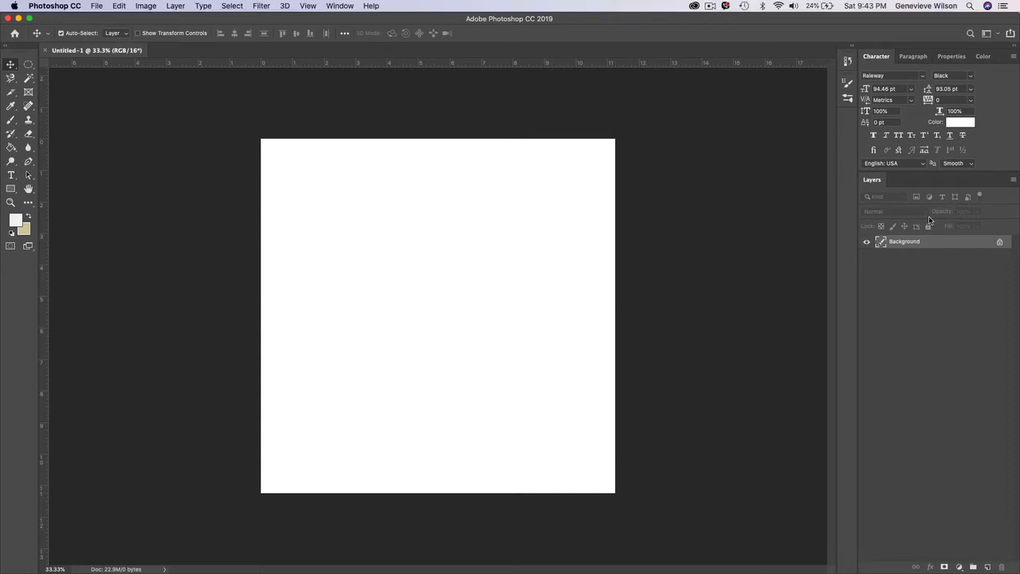
- Convert the locked Background into a normal layer named WHITE LAYER
double_click(910, 242)
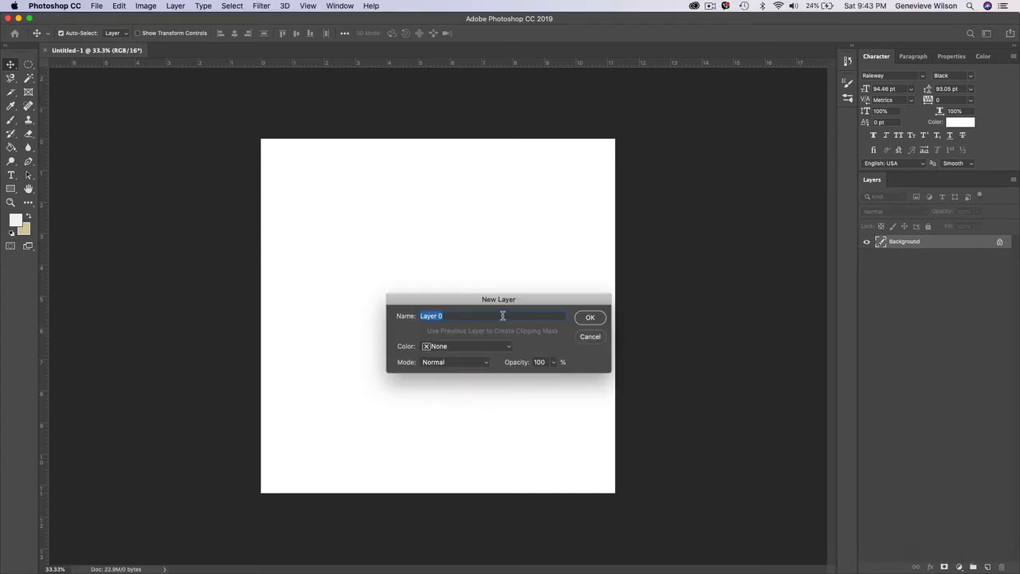
left_click_drag(492, 298, 447, 223)
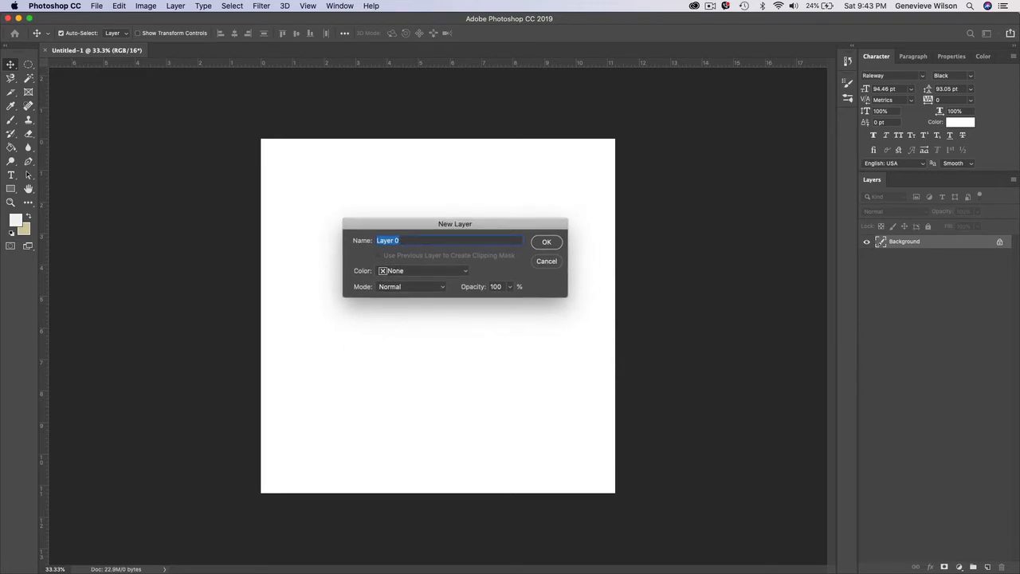
type("WHITE LAYER")
left_click(547, 246)
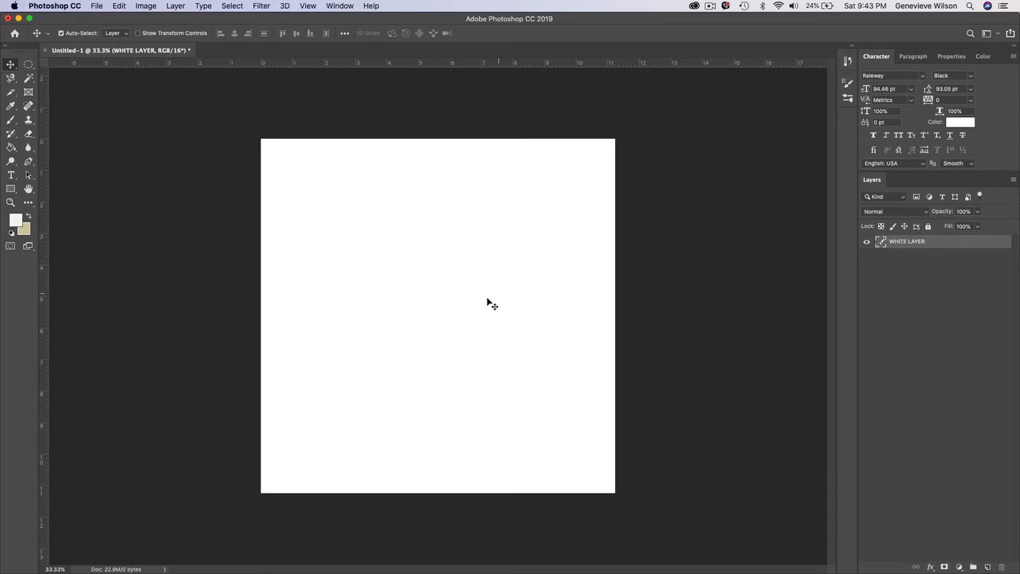
- Move WHITE LAYER partly off the canvas toward the left side and return it to cover the whole canvas
left_click_drag(487, 300, 356, 315)
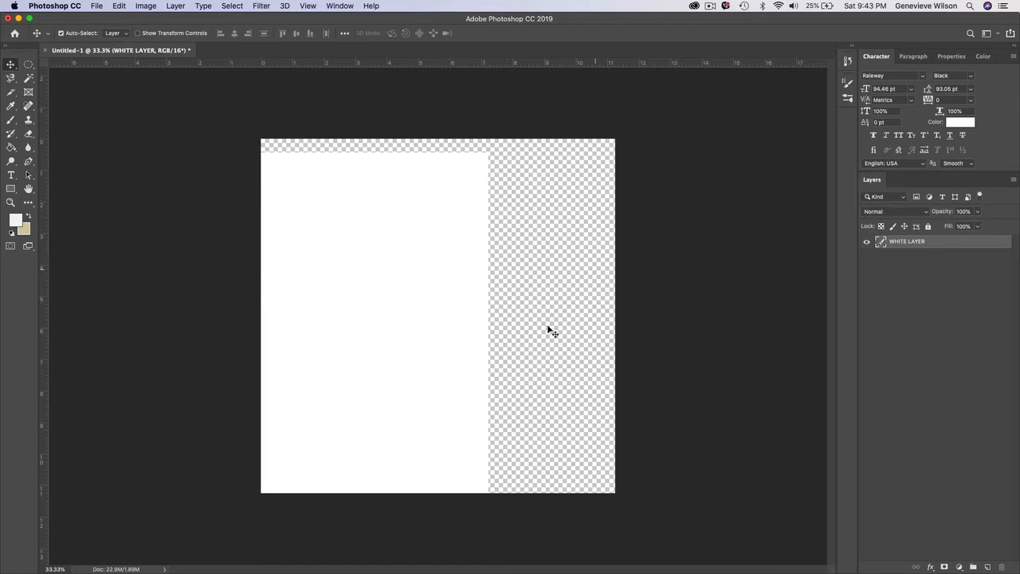
left_click_drag(357, 335, 473, 333)
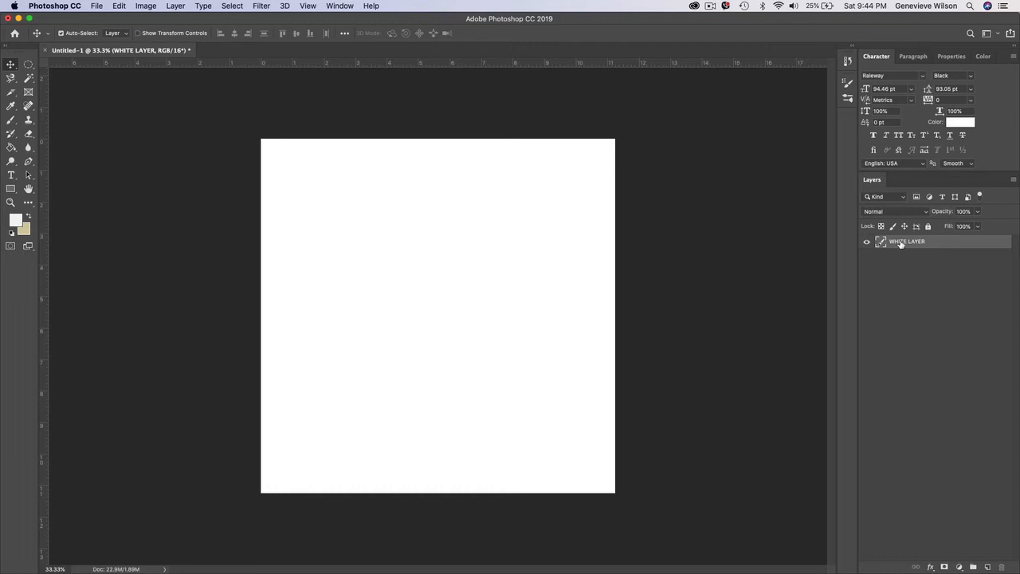
- Duplicate WHITE LAYER within the same document, keeping the name WHITE LAYER copy
right_click(945, 247)
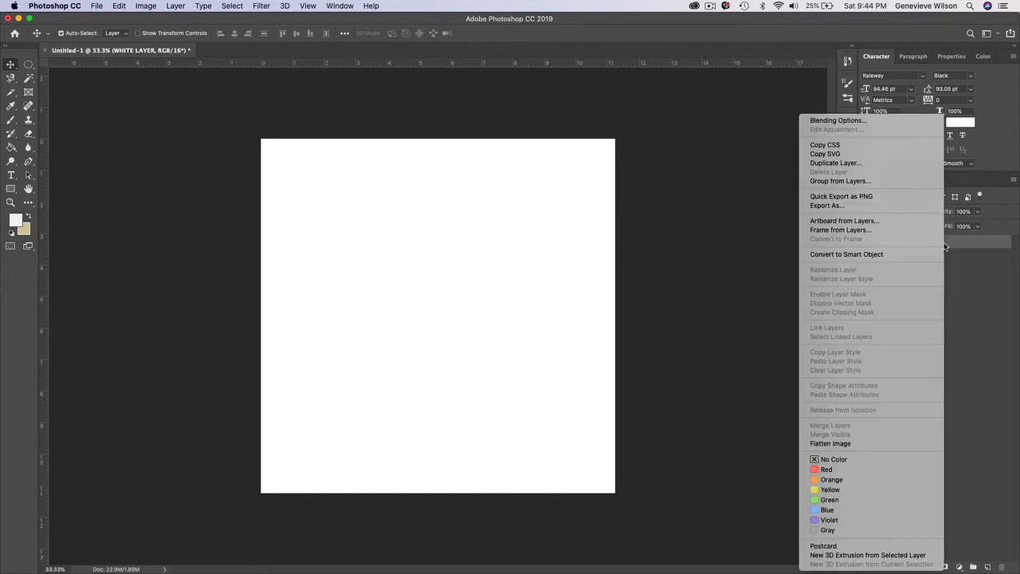
left_click(865, 162)
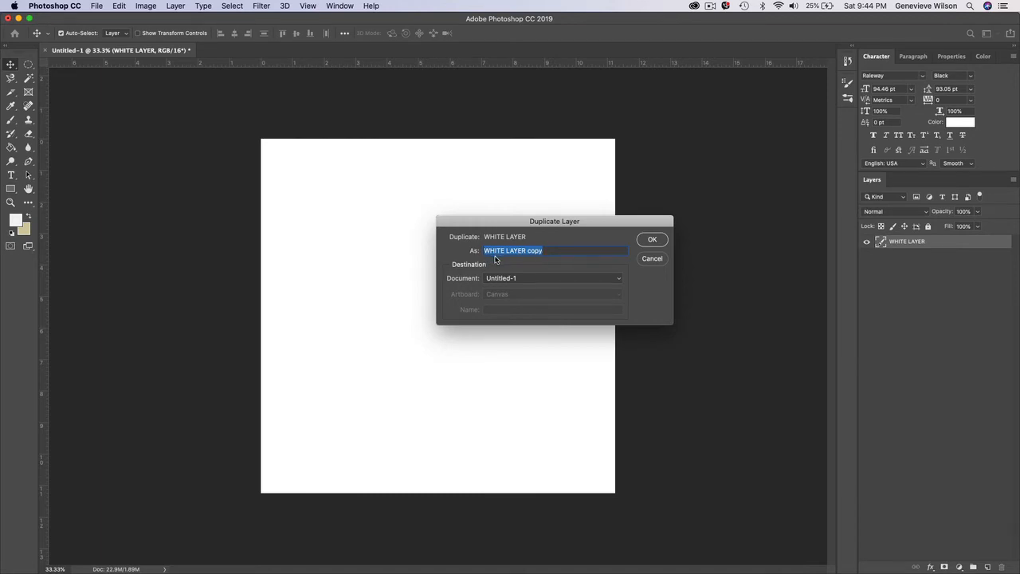
left_click(652, 240)
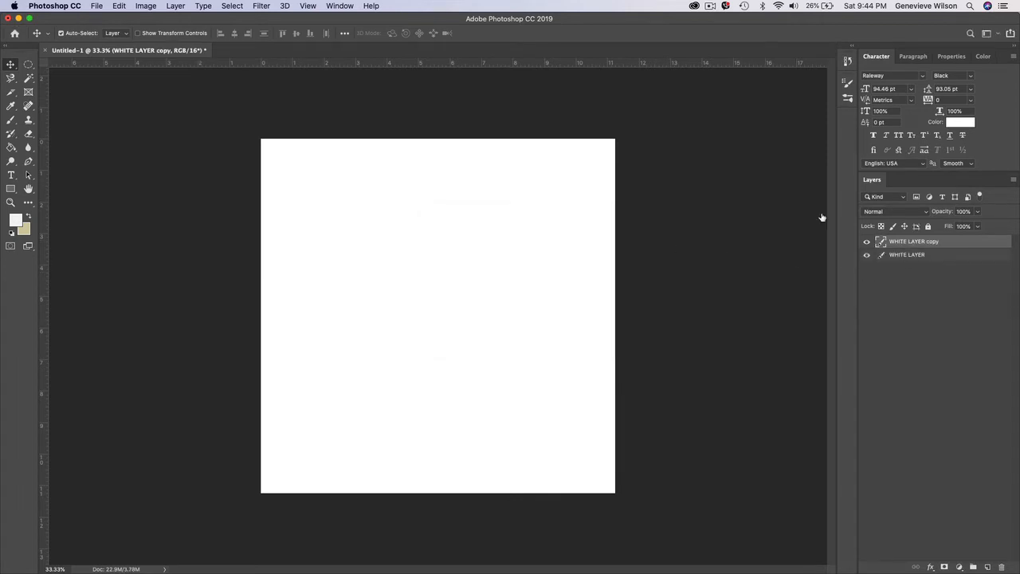
- Set the foreground color to light blue #87d4fa and fill the duplicated layer with it using the Paint Bucket
left_click(16, 219)
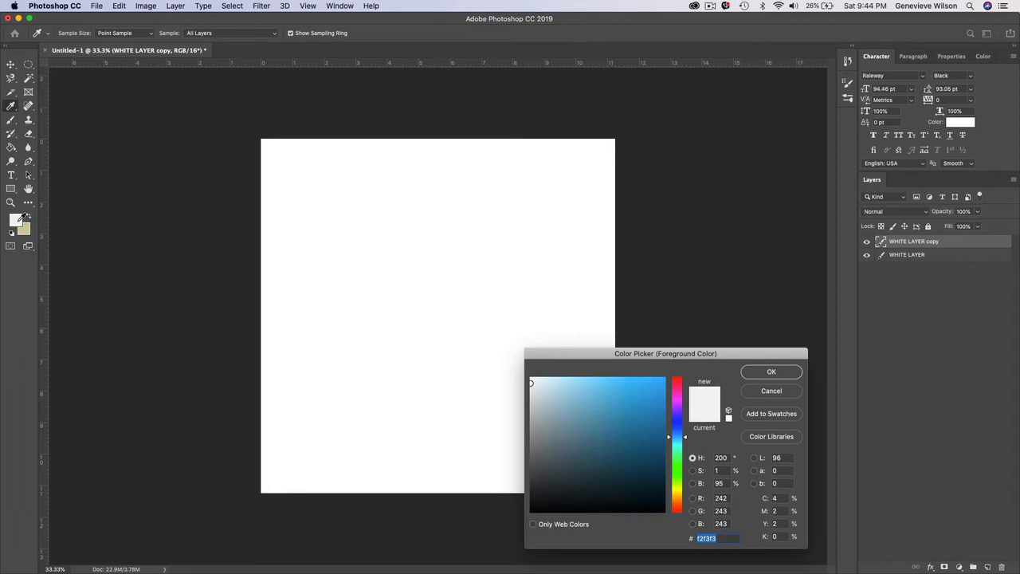
left_click(593, 380)
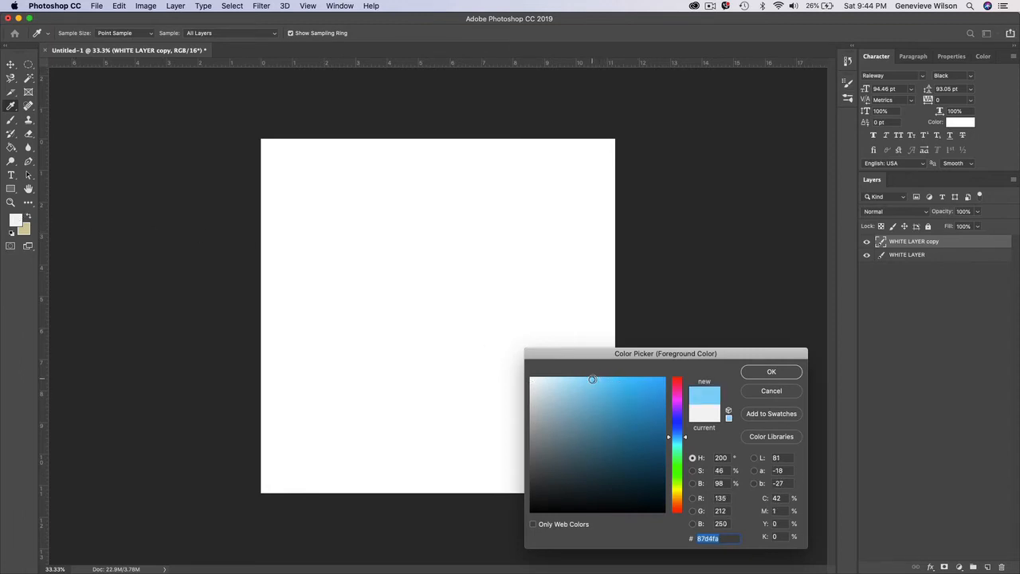
left_click(772, 372)
left_click(11, 148)
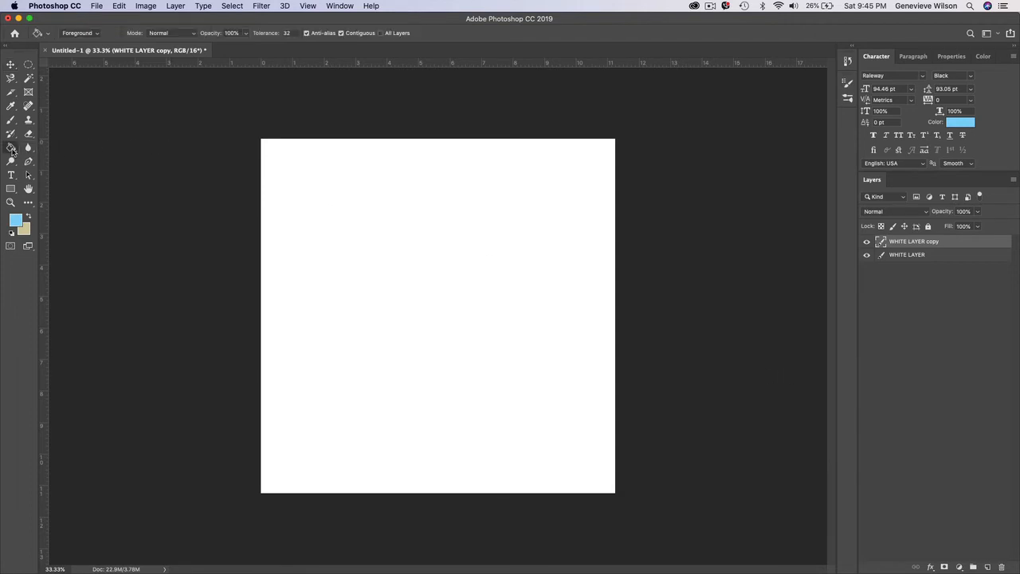
left_click(385, 233)
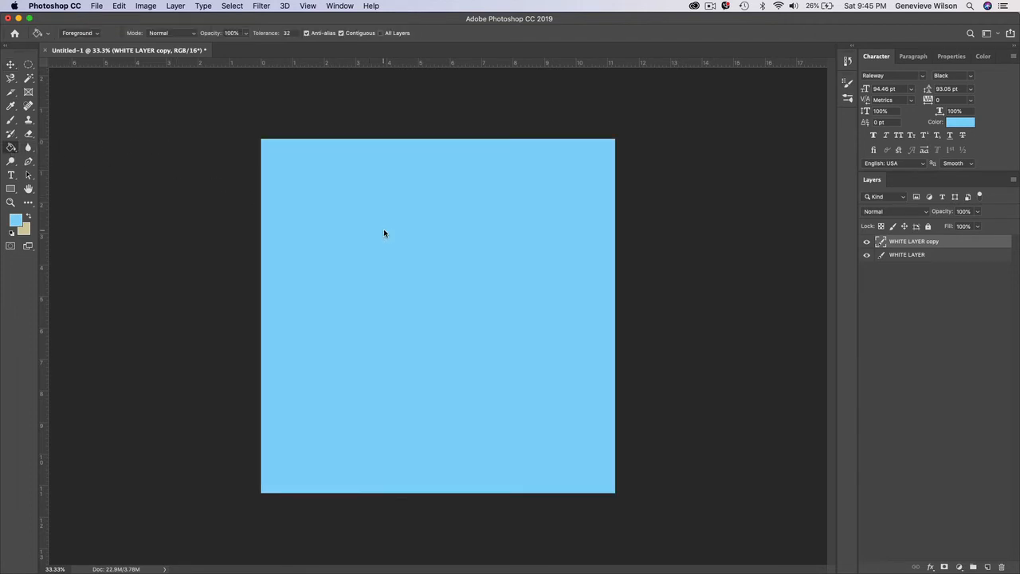
- Rename the blue-filled layer copy as BLUE LAYER
double_click(908, 242)
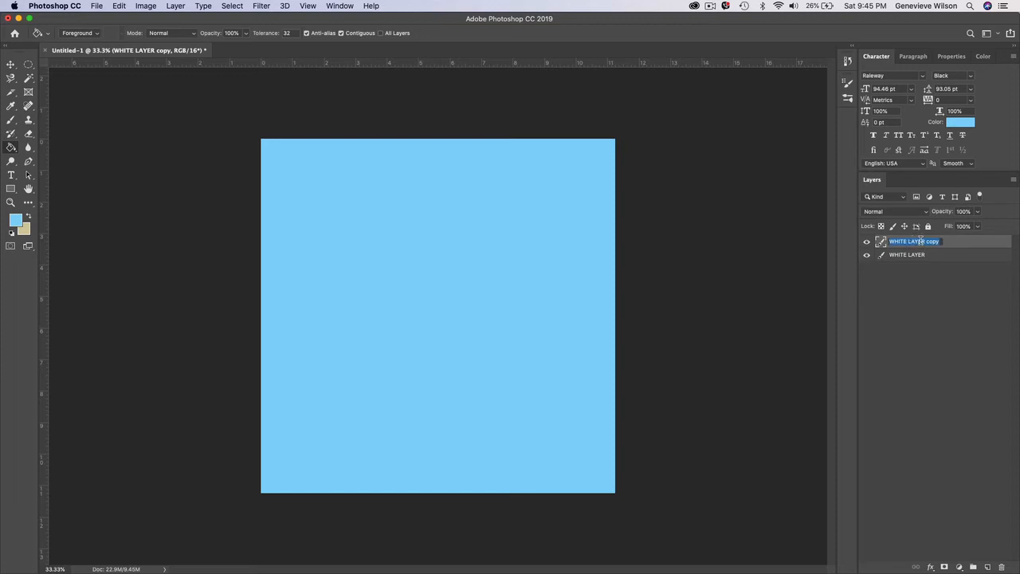
type("BLUE LAYER")
key("Return")
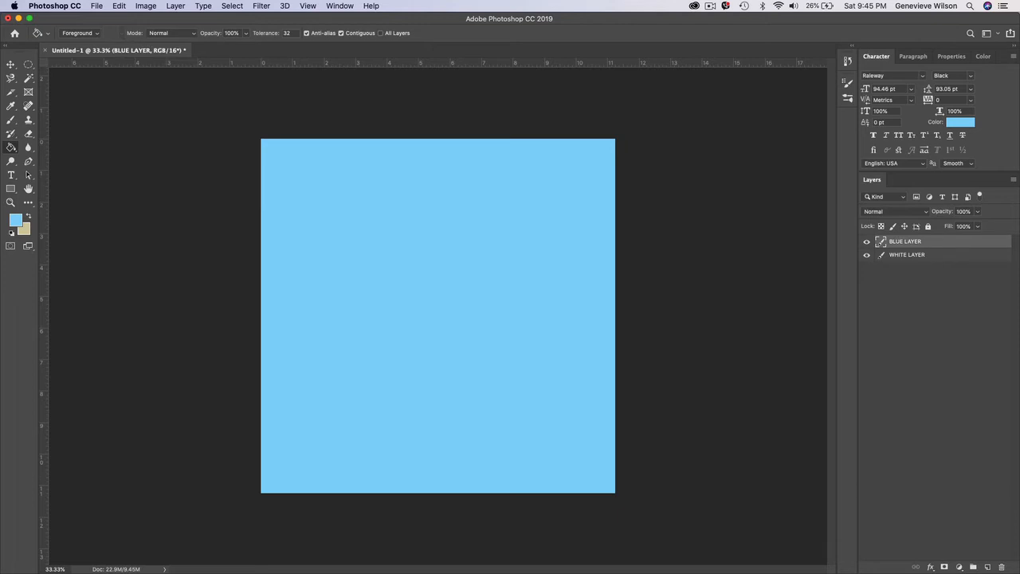
- Switch back to the Move tool and place BLUE LAYER beneath WHITE LAYER in the layer stack
key("v")
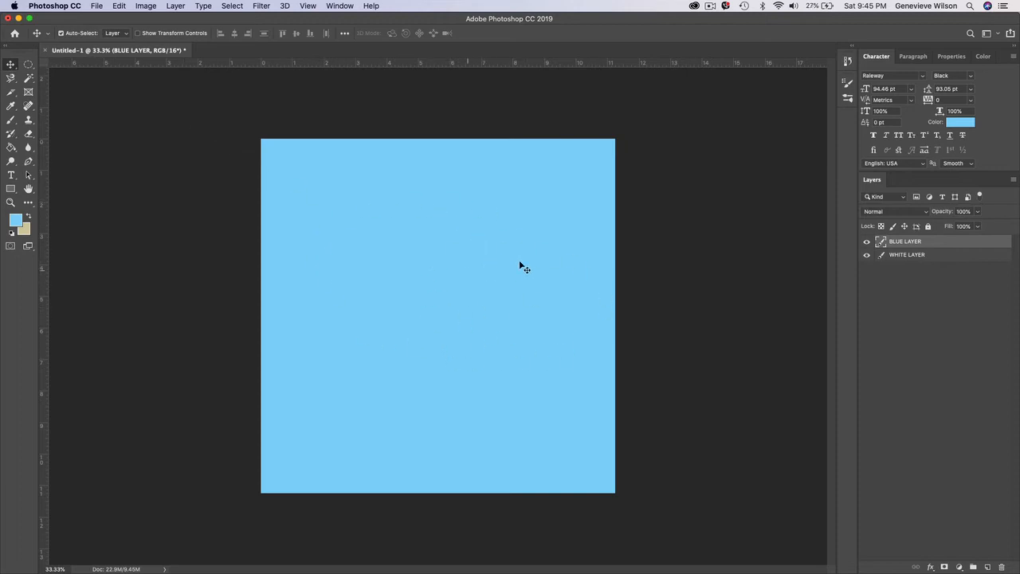
left_click(12, 148)
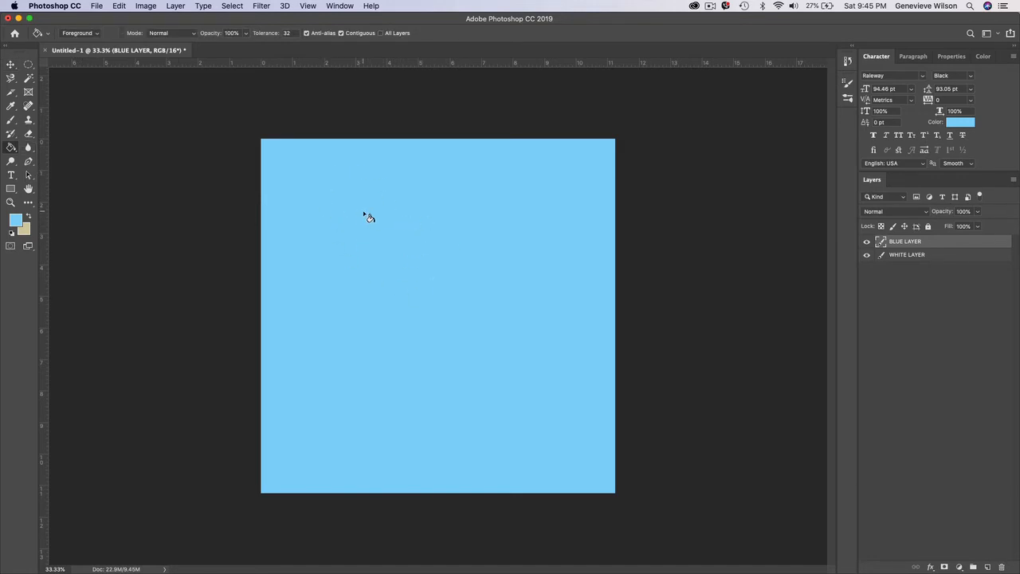
left_click(11, 65)
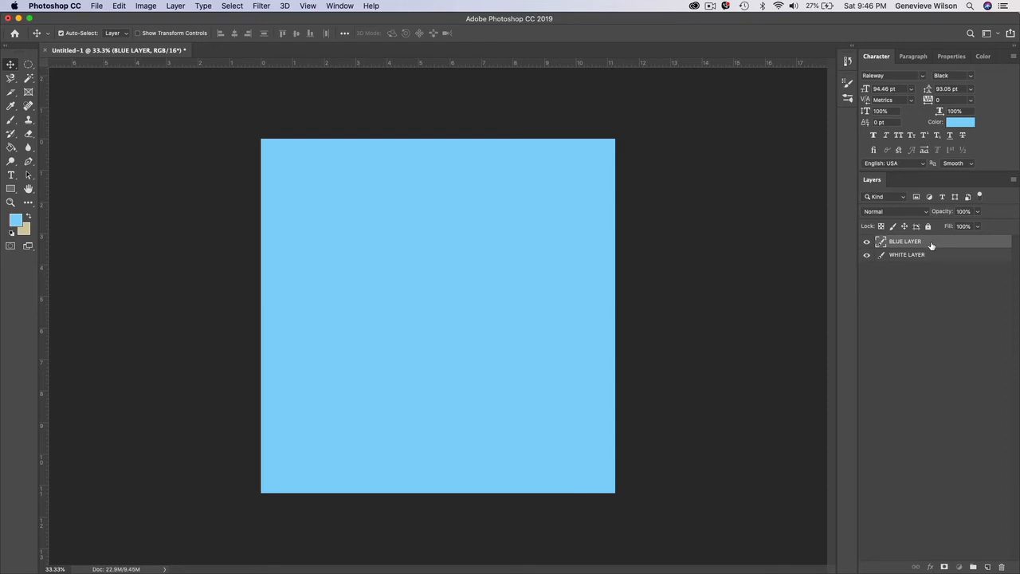
left_click_drag(931, 245, 932, 260)
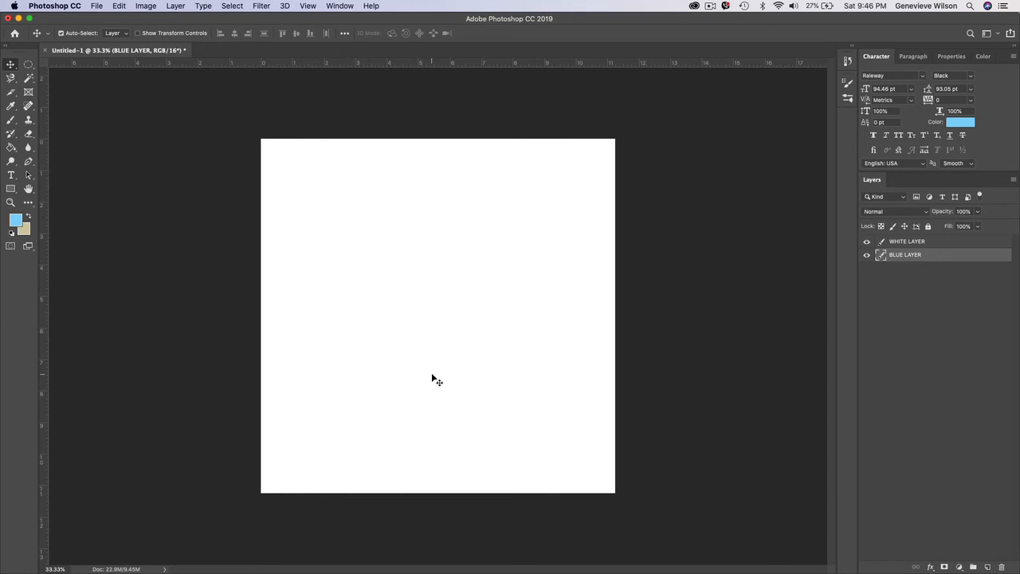
- Select WHITE LAYER, then hide it and show it again to view the layer underneath
left_click(937, 243)
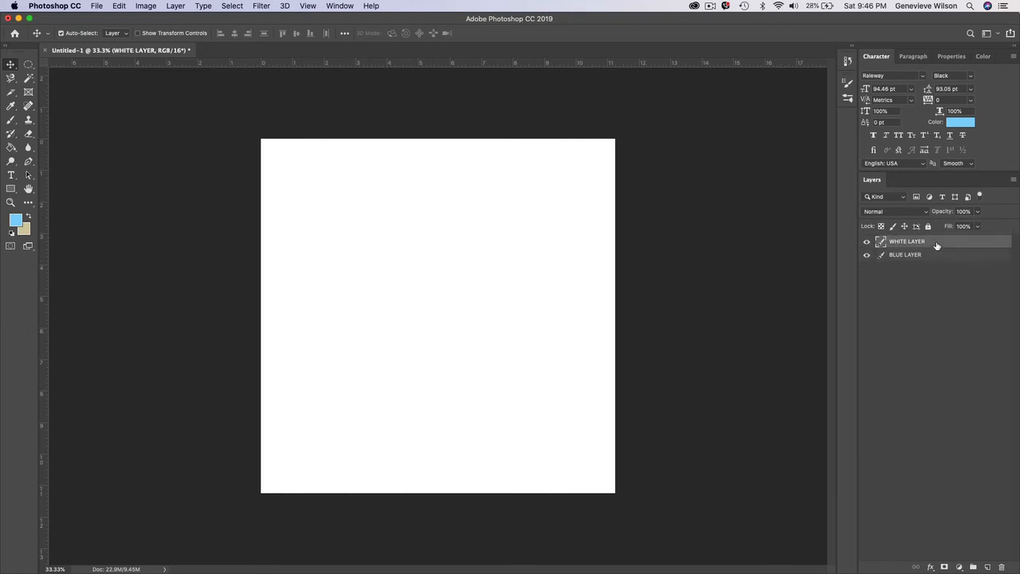
mouse_move(483, 314)
left_mouse_down()
mouse_move(448, 318)
mouse_move(502, 309)
left_mouse_up()
left_click(867, 242)
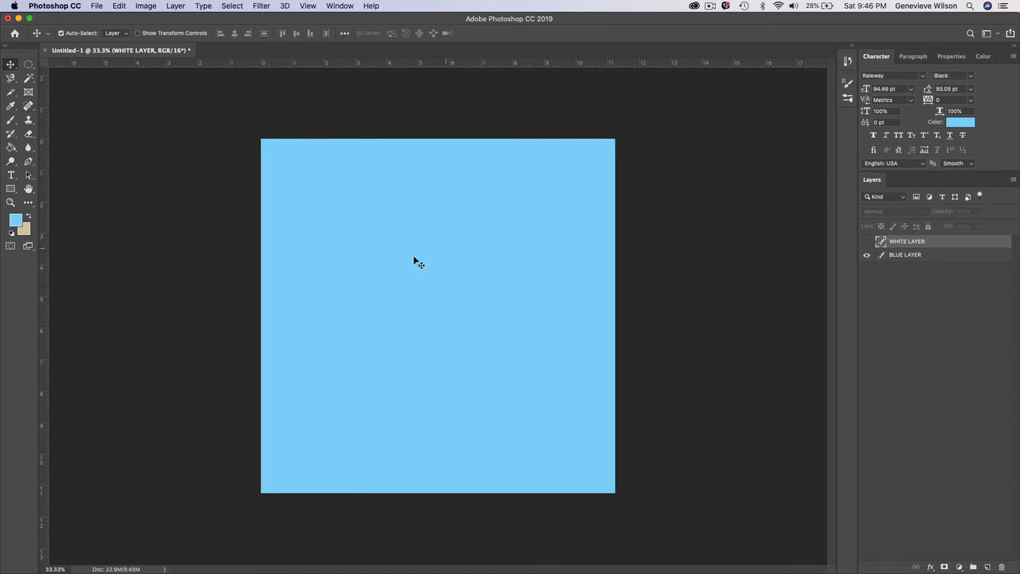
left_click(867, 242)
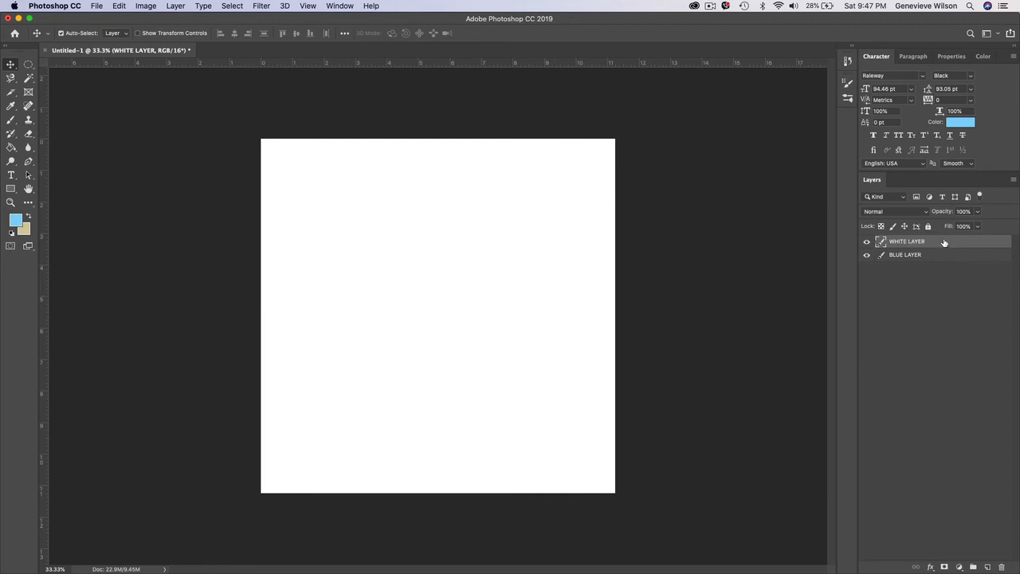
- Duplicate WHITE LAYER and fill the copy with pink #f987fa using the Paint Bucket
left_click_drag(943, 242, 989, 568)
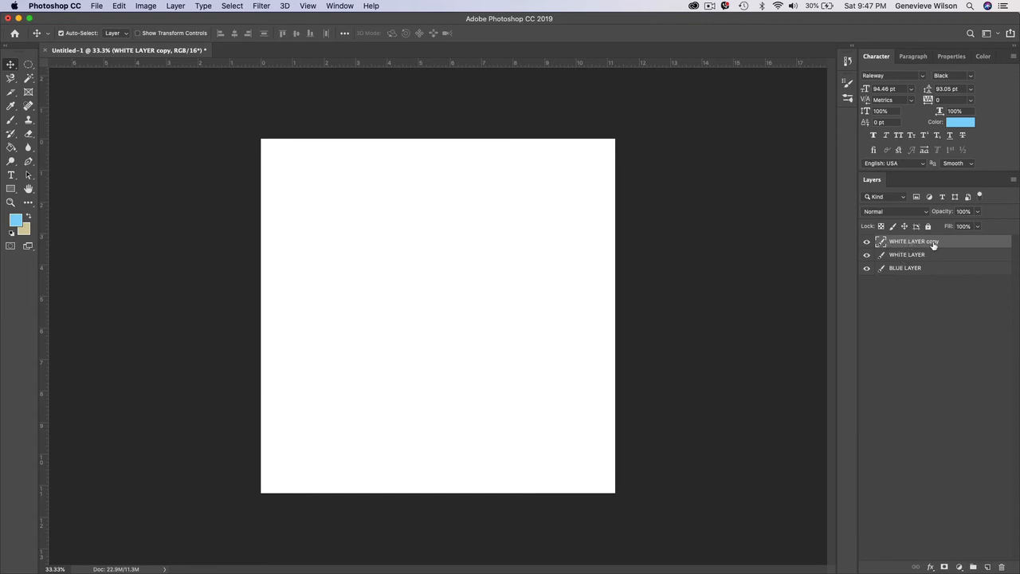
left_click(16, 220)
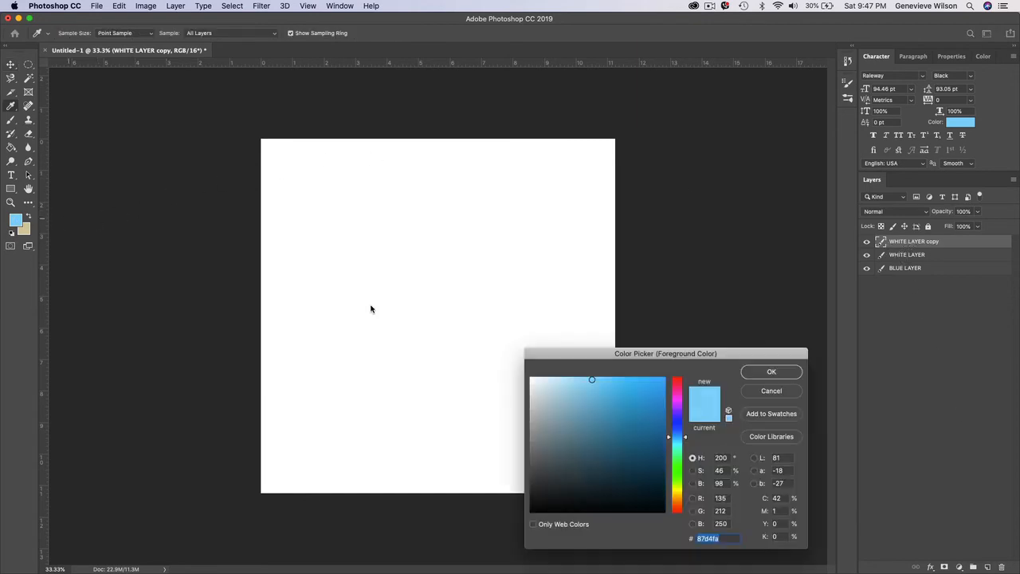
left_click(675, 400)
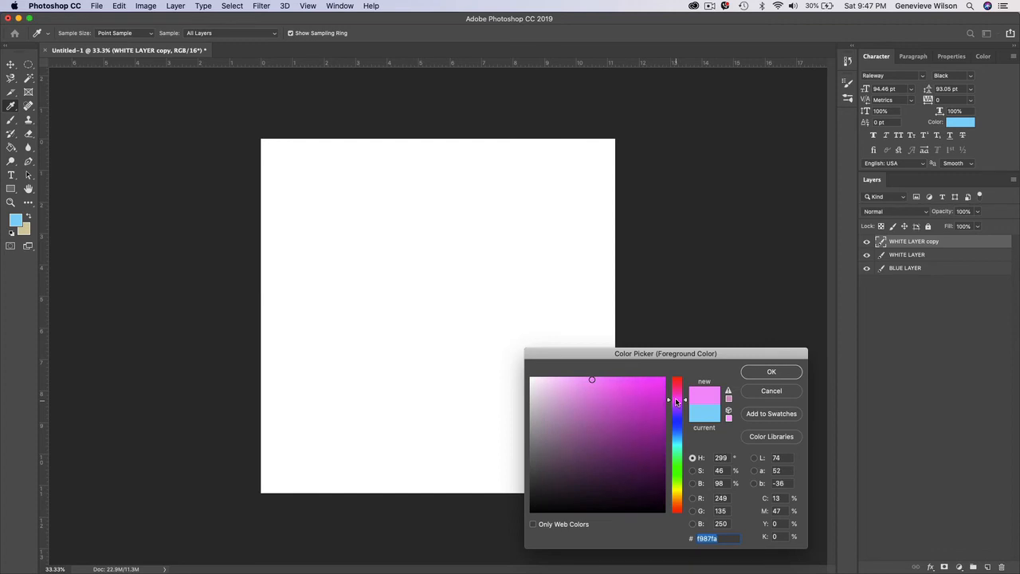
left_click(771, 371)
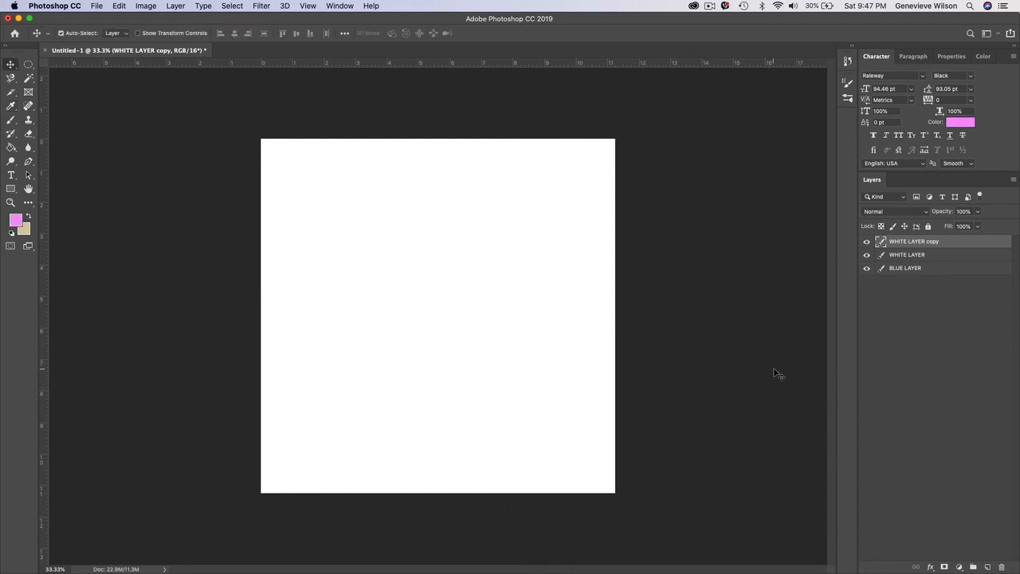
left_click(11, 147)
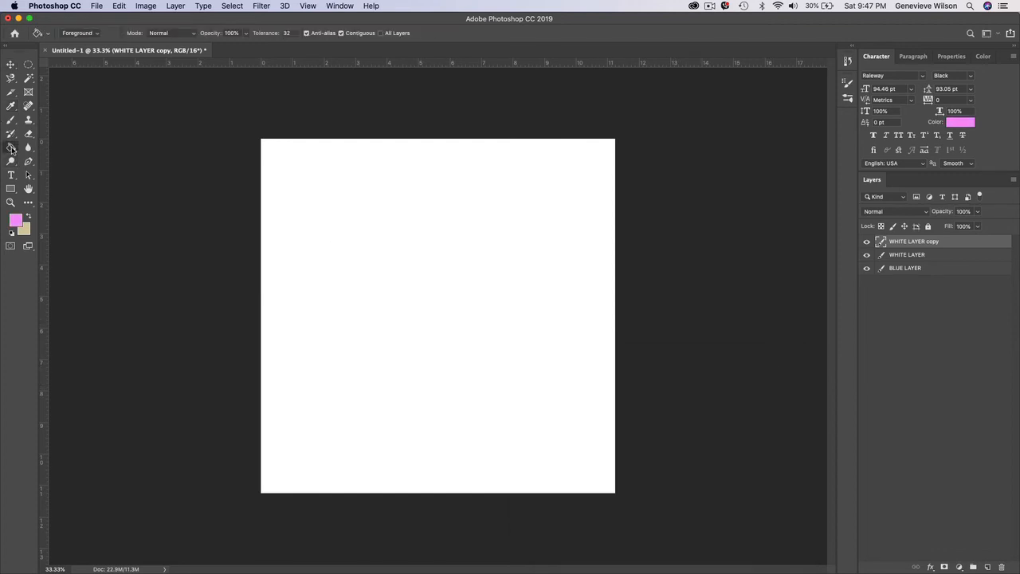
left_click(412, 231)
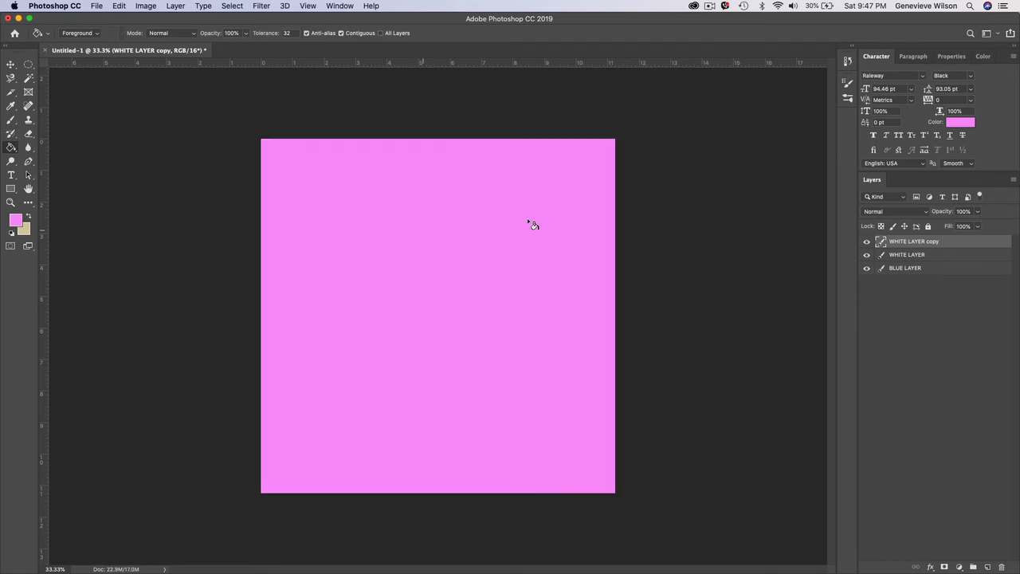
- Rename the pink-filled layer copy as PINK LAYER
double_click(912, 242)
type("PINK LAYER")
key("Return")
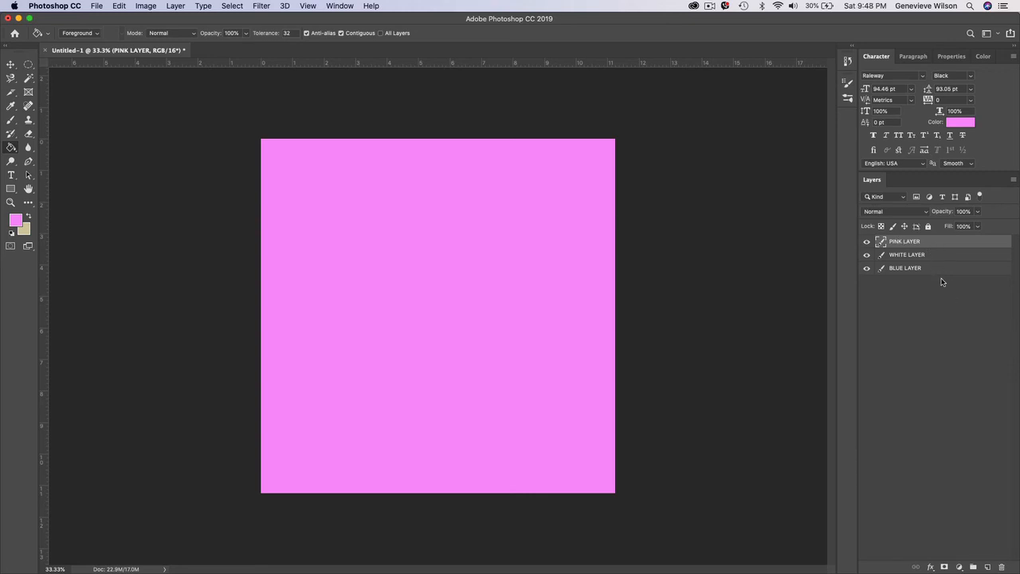
- Hide PINK LAYER and WHITE LAYER one after the other to view the layers beneath, and show both again
left_click(867, 243)
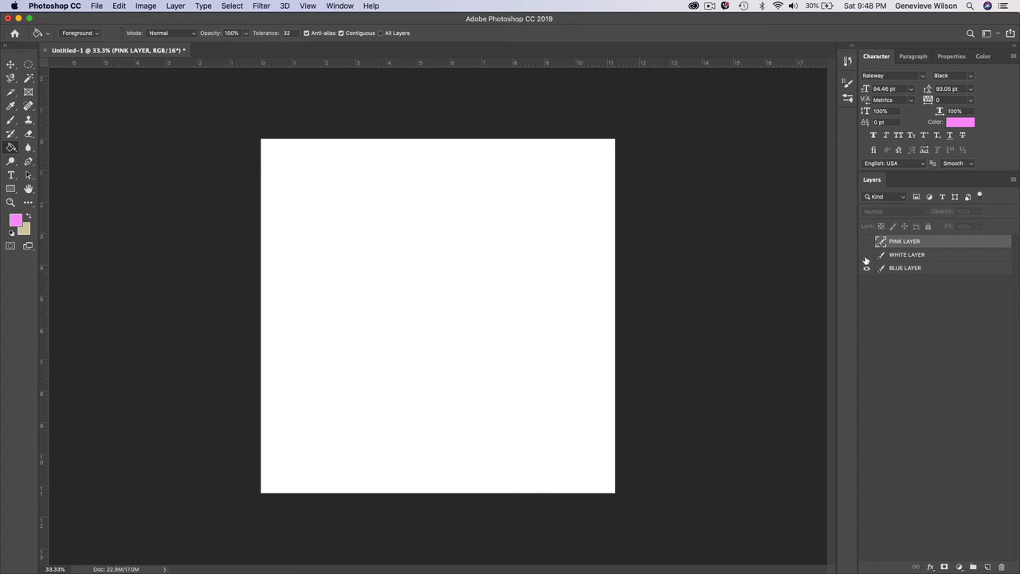
left_click(866, 255)
left_click(866, 255)
left_click(866, 242)
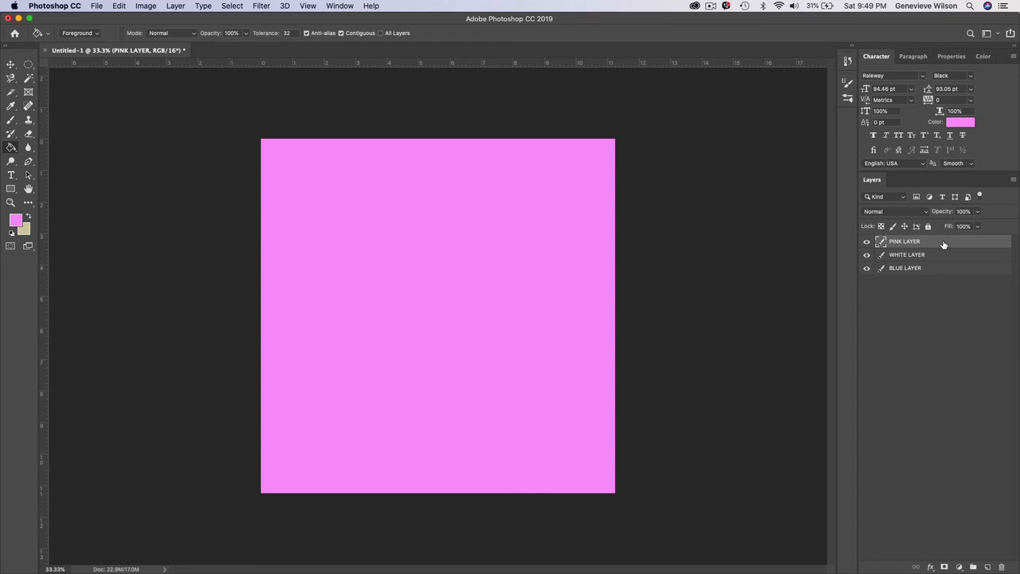
- Move PINK LAYER about 4 ruler units down and left on the canvas, and WHITE LAYER about 1.7 units the same way
left_click(10, 66)
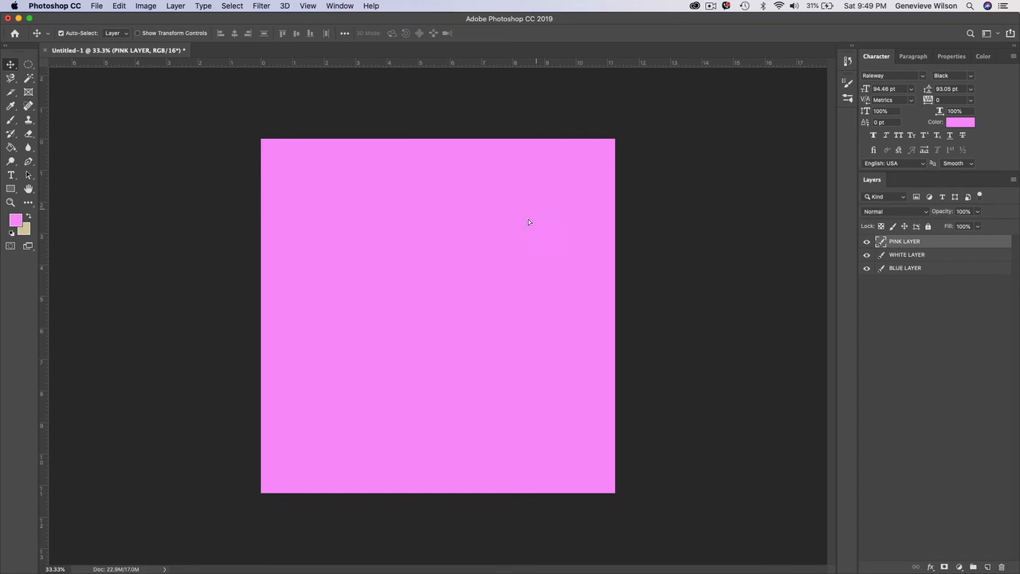
left_click_drag(528, 222, 401, 349)
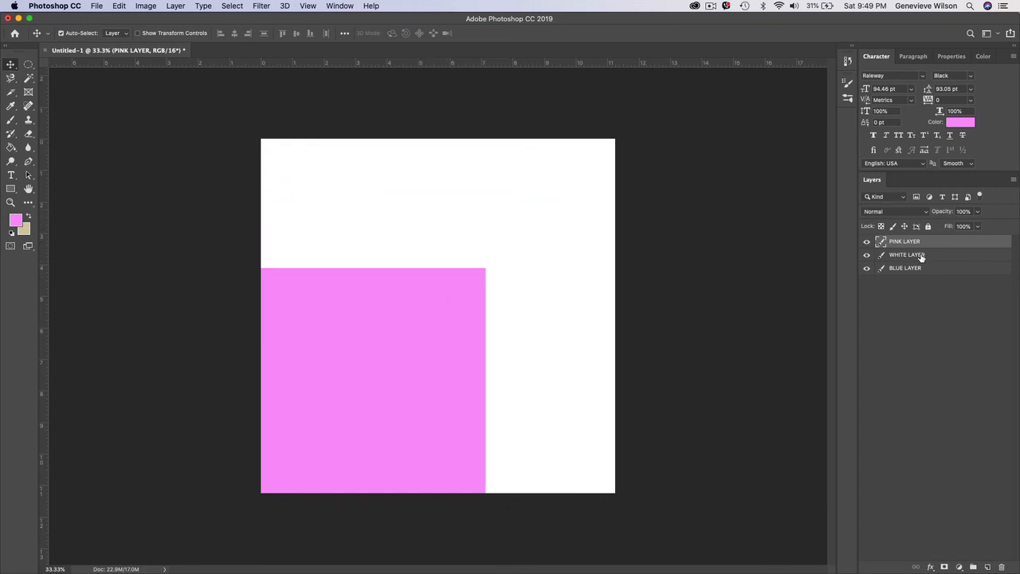
left_click(967, 256)
left_click_drag(565, 200, 510, 249)
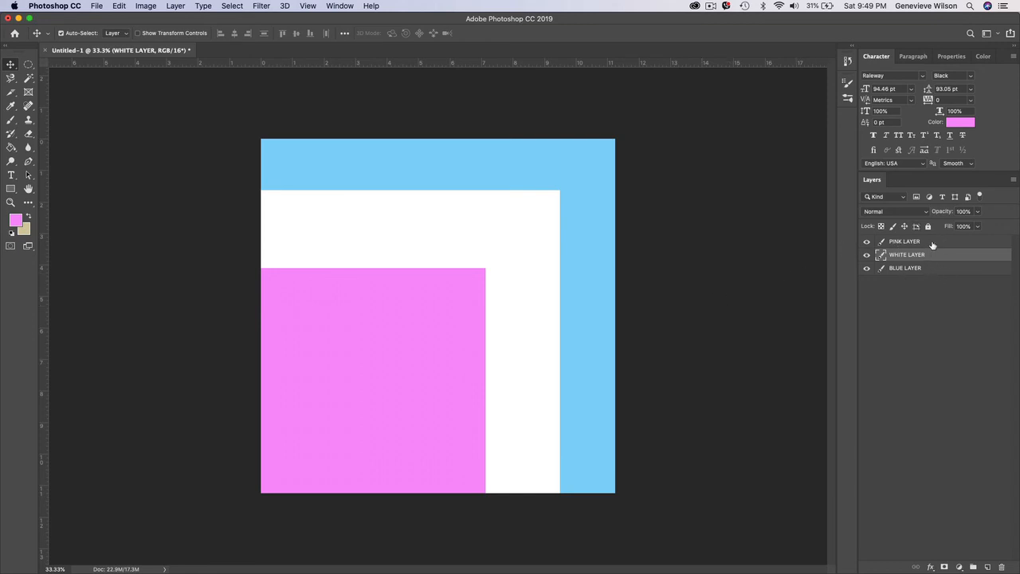
- Select BLUE LAYER, switch to PINK LAYER directly on the canvas, and move the pink area about 0.4 ruler units up and right
left_click(935, 270)
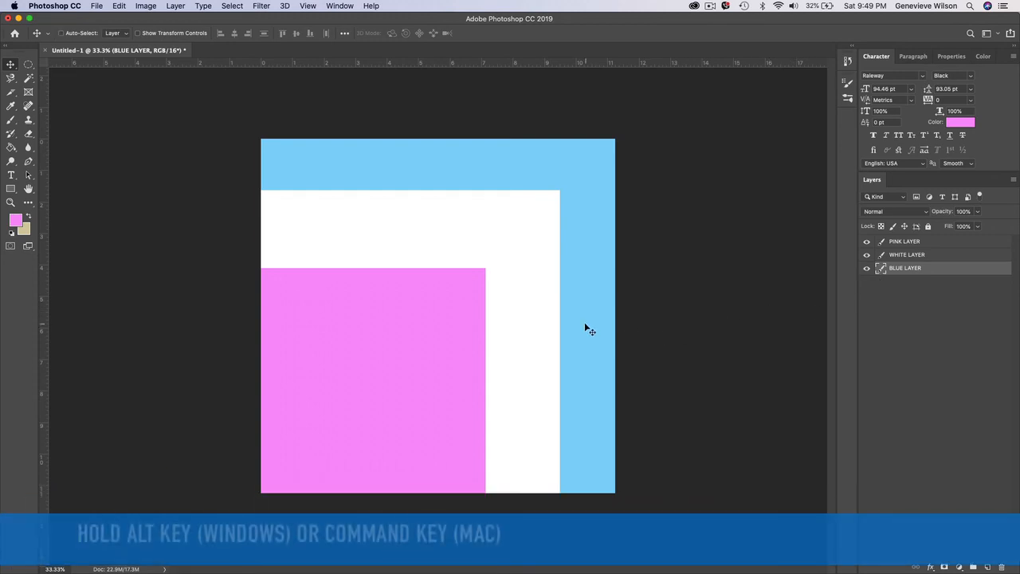
mouse_move(514, 384)
left_mouse_down()
mouse_move(487, 387)
mouse_move(436, 351)
mouse_move(521, 291)
mouse_move(589, 376)
mouse_move(496, 448)
mouse_move(400, 369)
mouse_move(551, 310)
mouse_move(591, 438)
mouse_move(414, 470)
mouse_move(460, 341)
mouse_move(518, 355)
mouse_move(517, 385)
left_mouse_up()
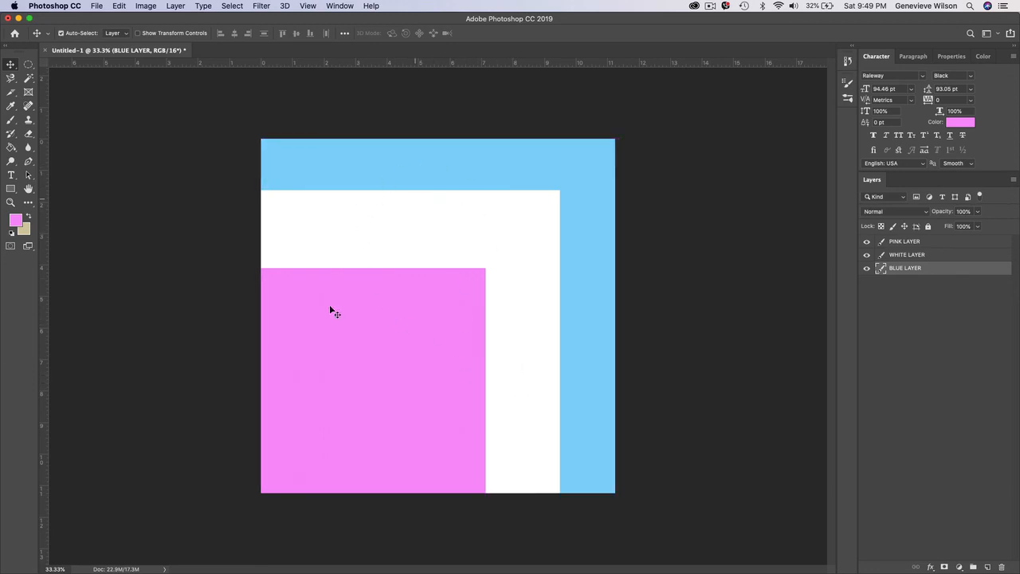
left_click(462, 325)
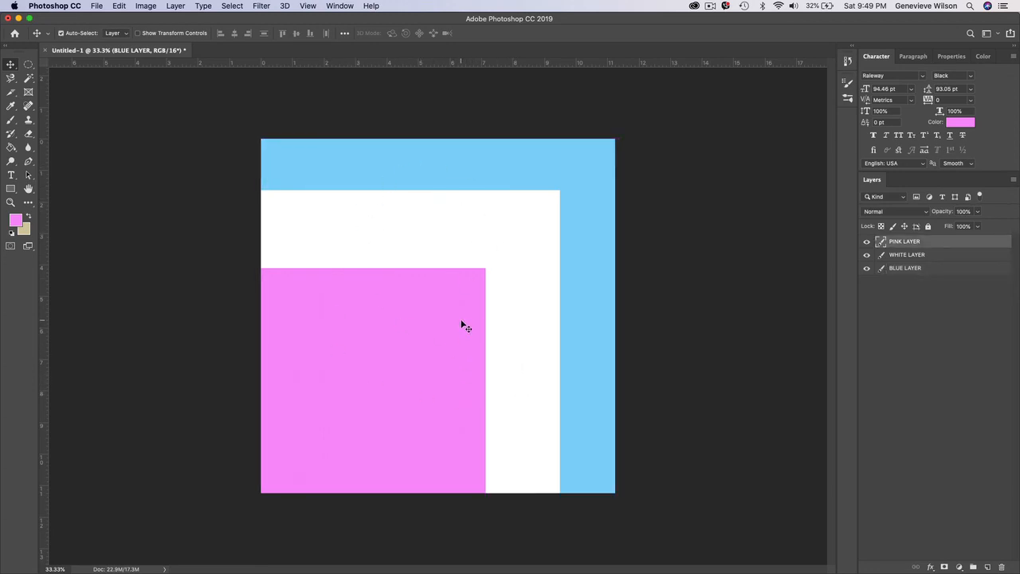
mouse_move(463, 322)
left_mouse_down()
mouse_move(467, 310)
mouse_move(485, 311)
mouse_move(468, 322)
mouse_move(461, 300)
mouse_move(472, 311)
left_mouse_up()
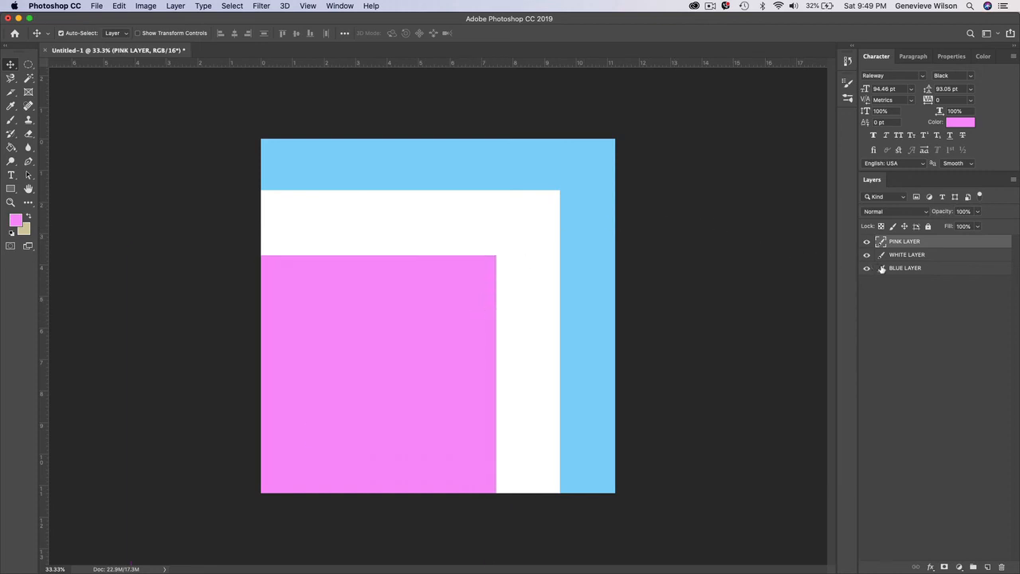
- Select BLUE LAYER in the layer stack and try to move it slightly down and left from its exposed blue area on the canvas
left_click(947, 271)
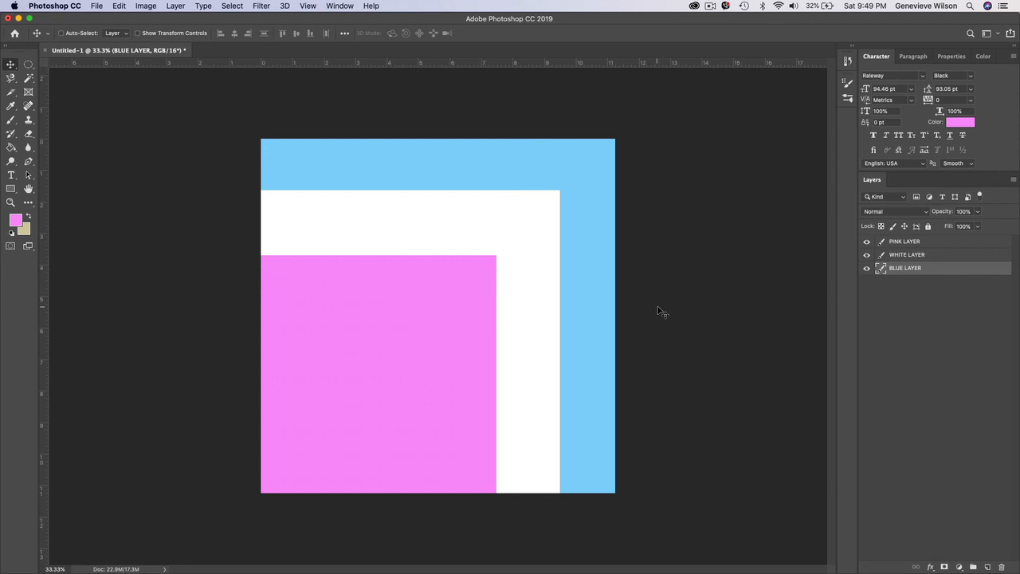
mouse_move(592, 321)
left_mouse_down()
mouse_move(533, 369)
mouse_move(433, 344)
mouse_move(567, 311)
mouse_move(582, 336)
mouse_move(588, 324)
left_mouse_up()
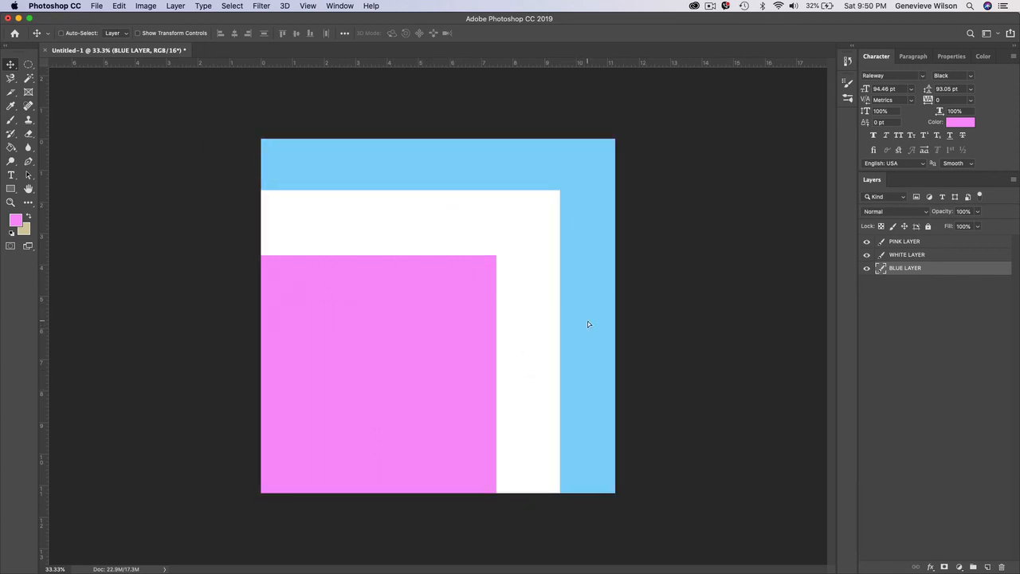